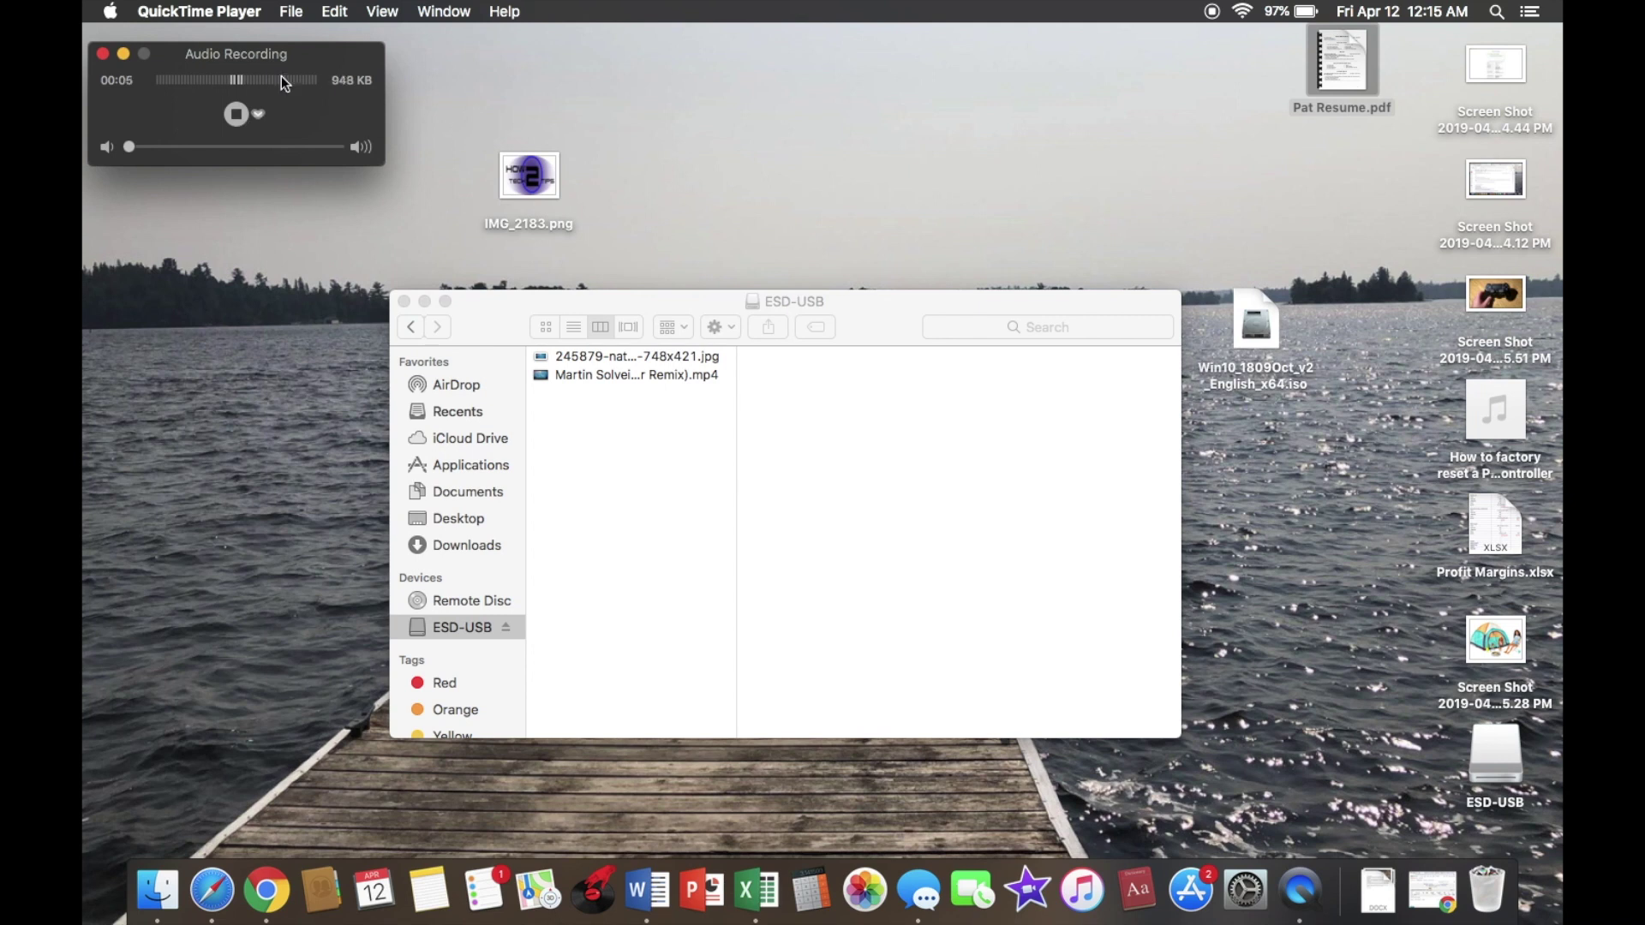
# Step: Preview the iceberg JPG, then the Martin Solveig MP4's details, on the ESD-USB drive
pyautogui.click(124, 55)
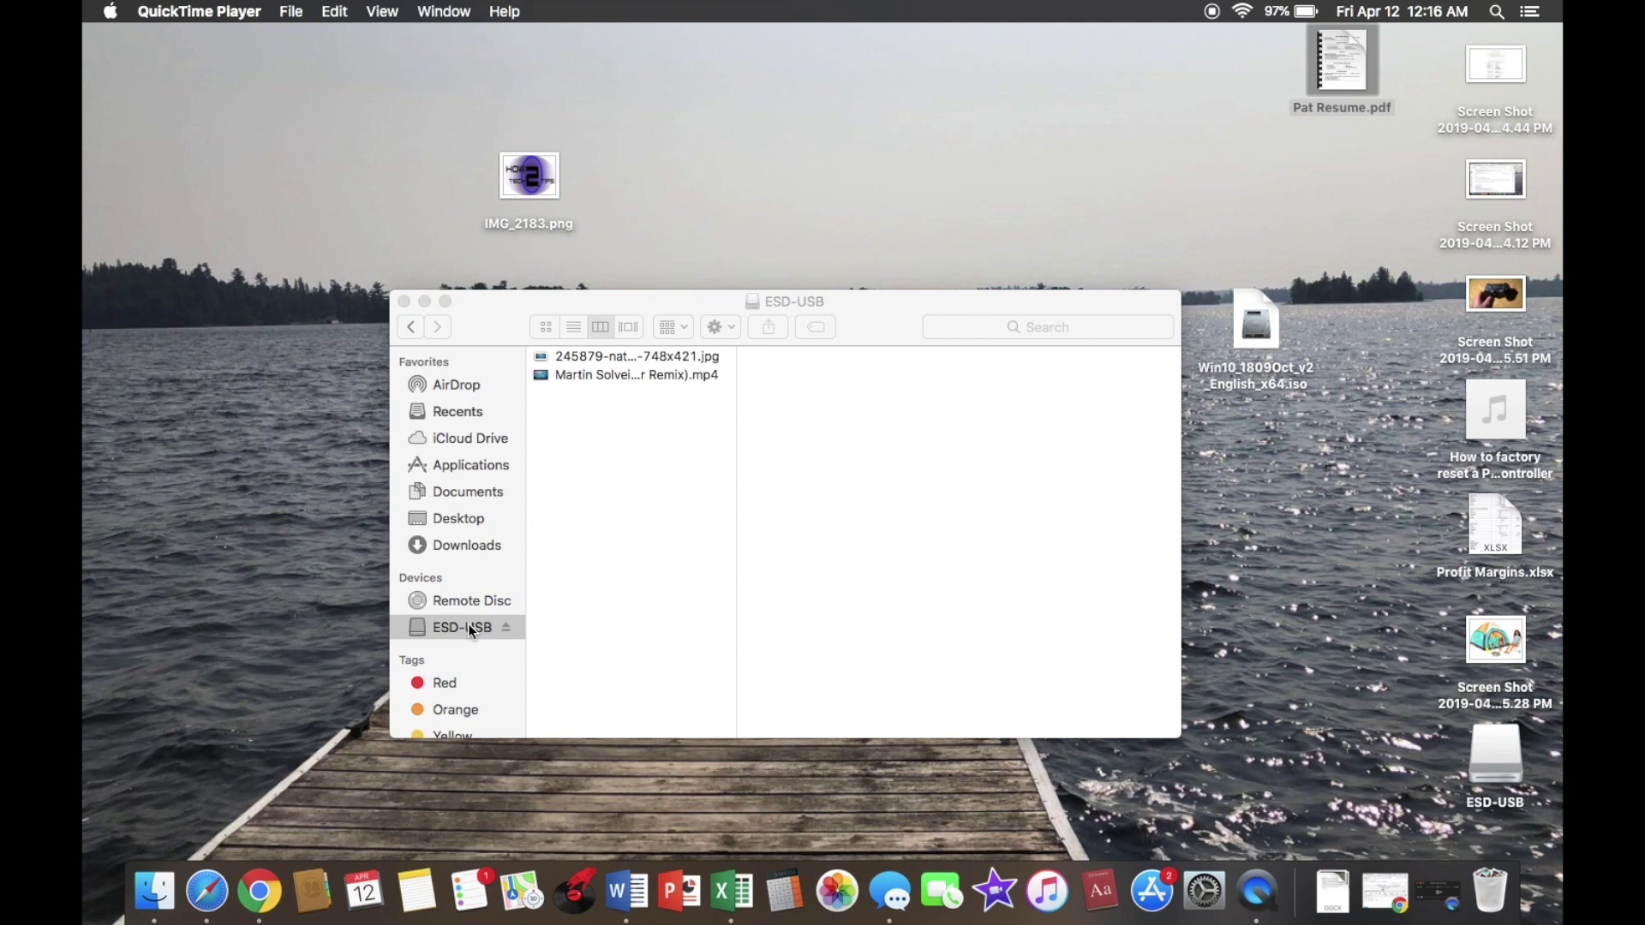
pyautogui.click(605, 377)
pyautogui.press('Down')
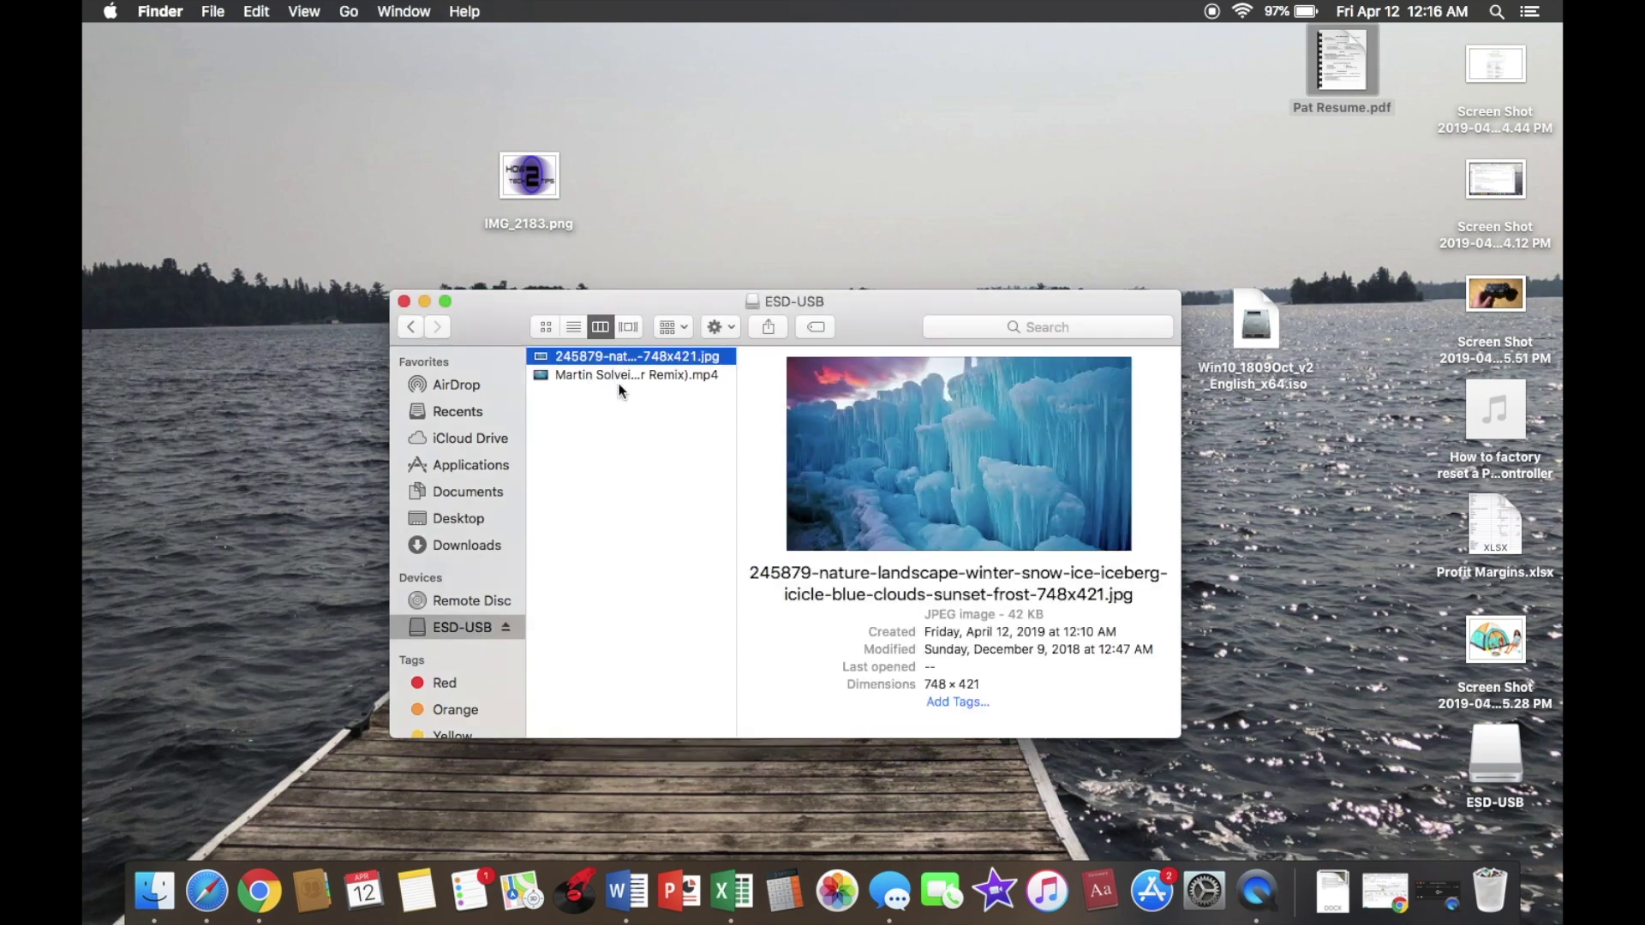
pyautogui.click(620, 378)
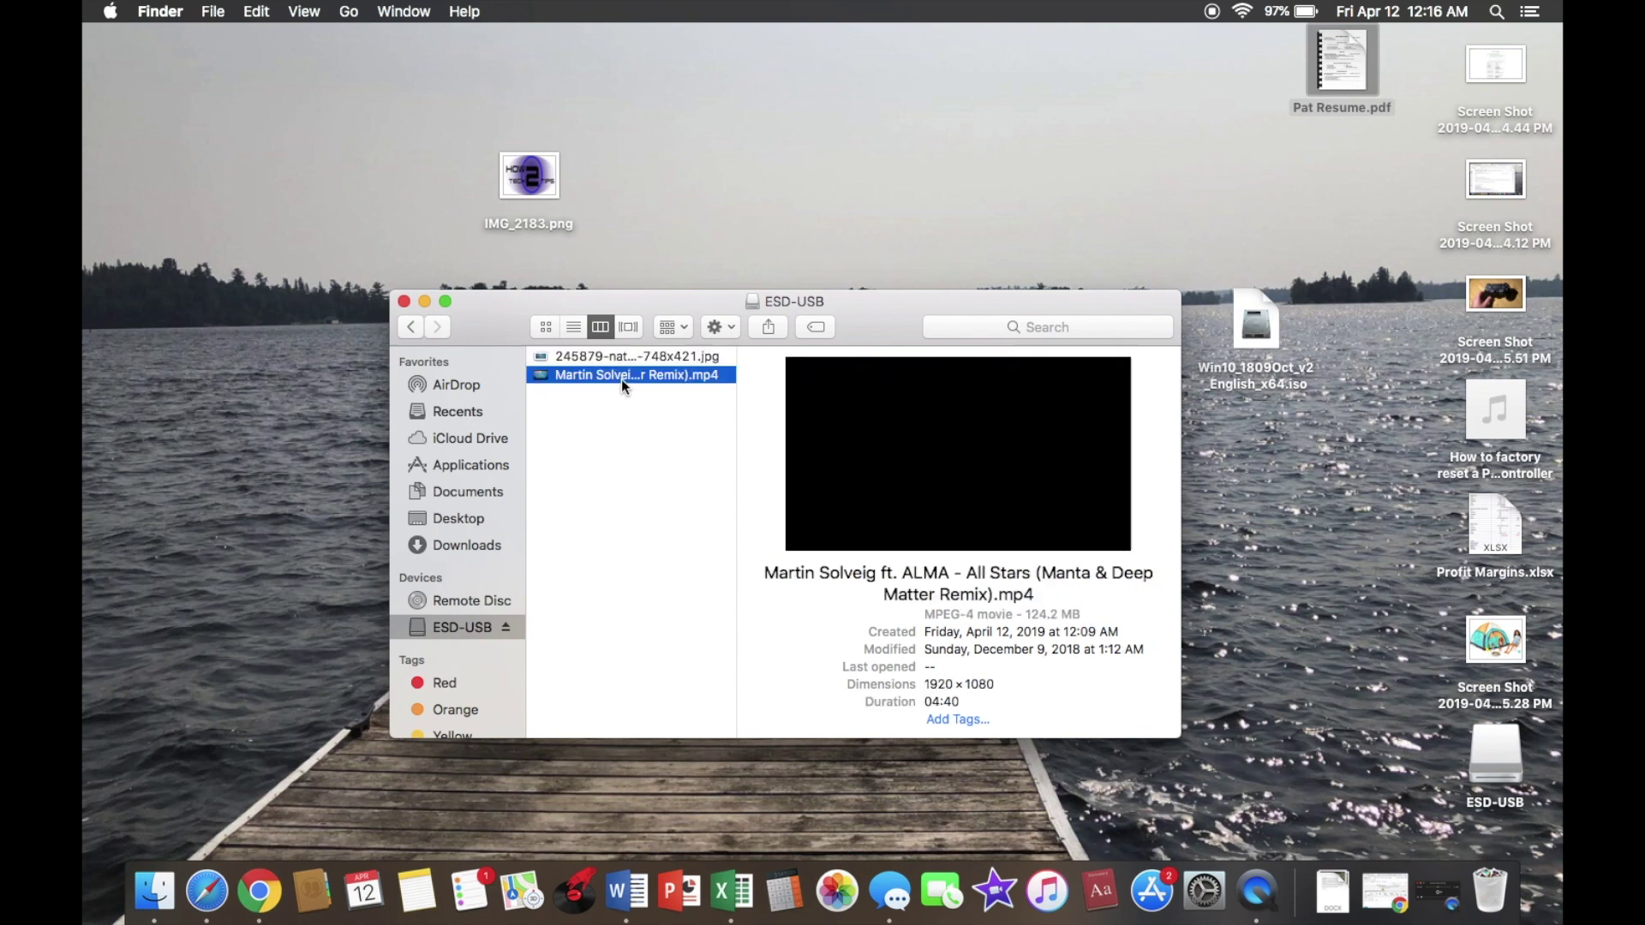
# Step: Go to Applications > Utilities and launch Disk Utility
pyautogui.click(488, 468)
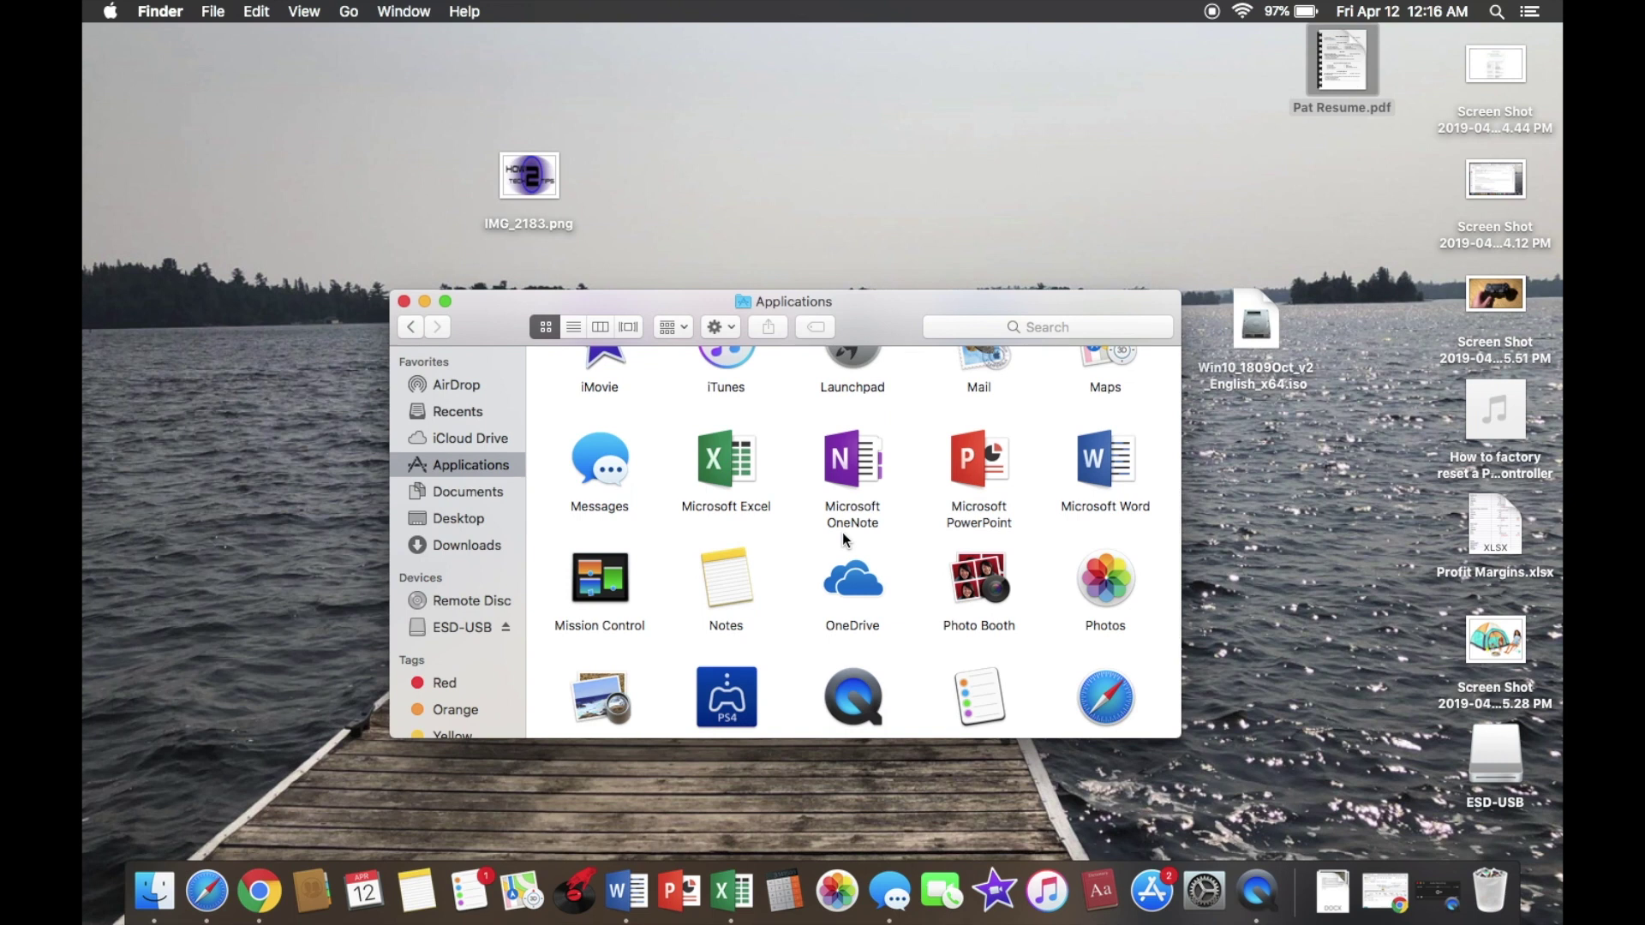
pyautogui.scroll(-3, 842, 532)
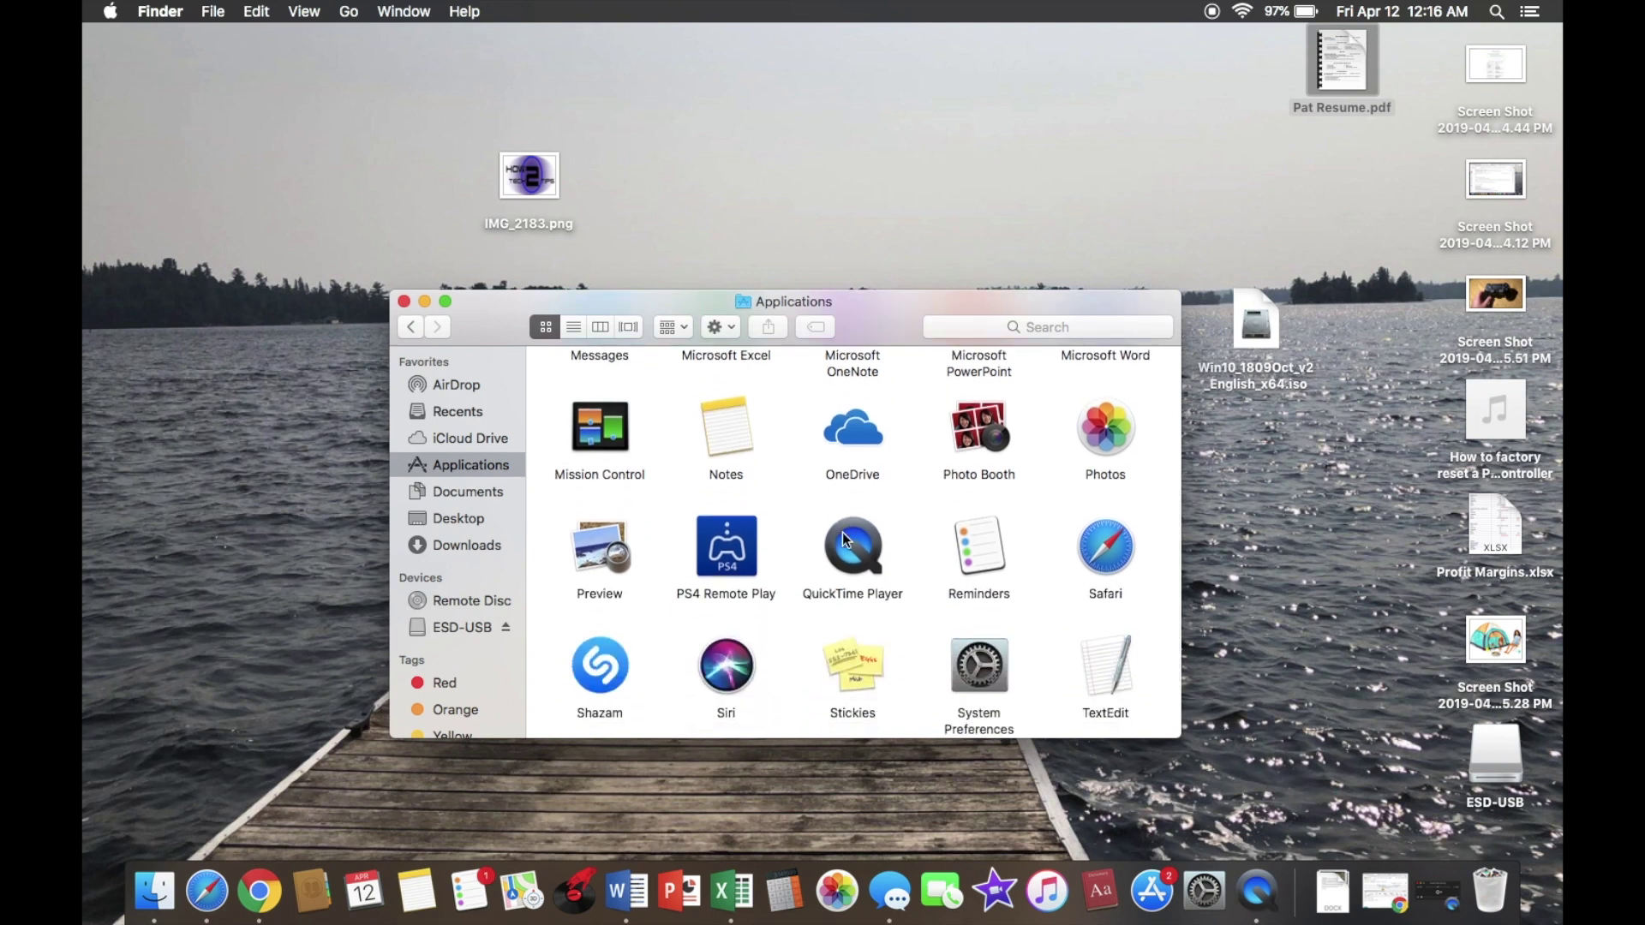
pyautogui.scroll(-3, 842, 532)
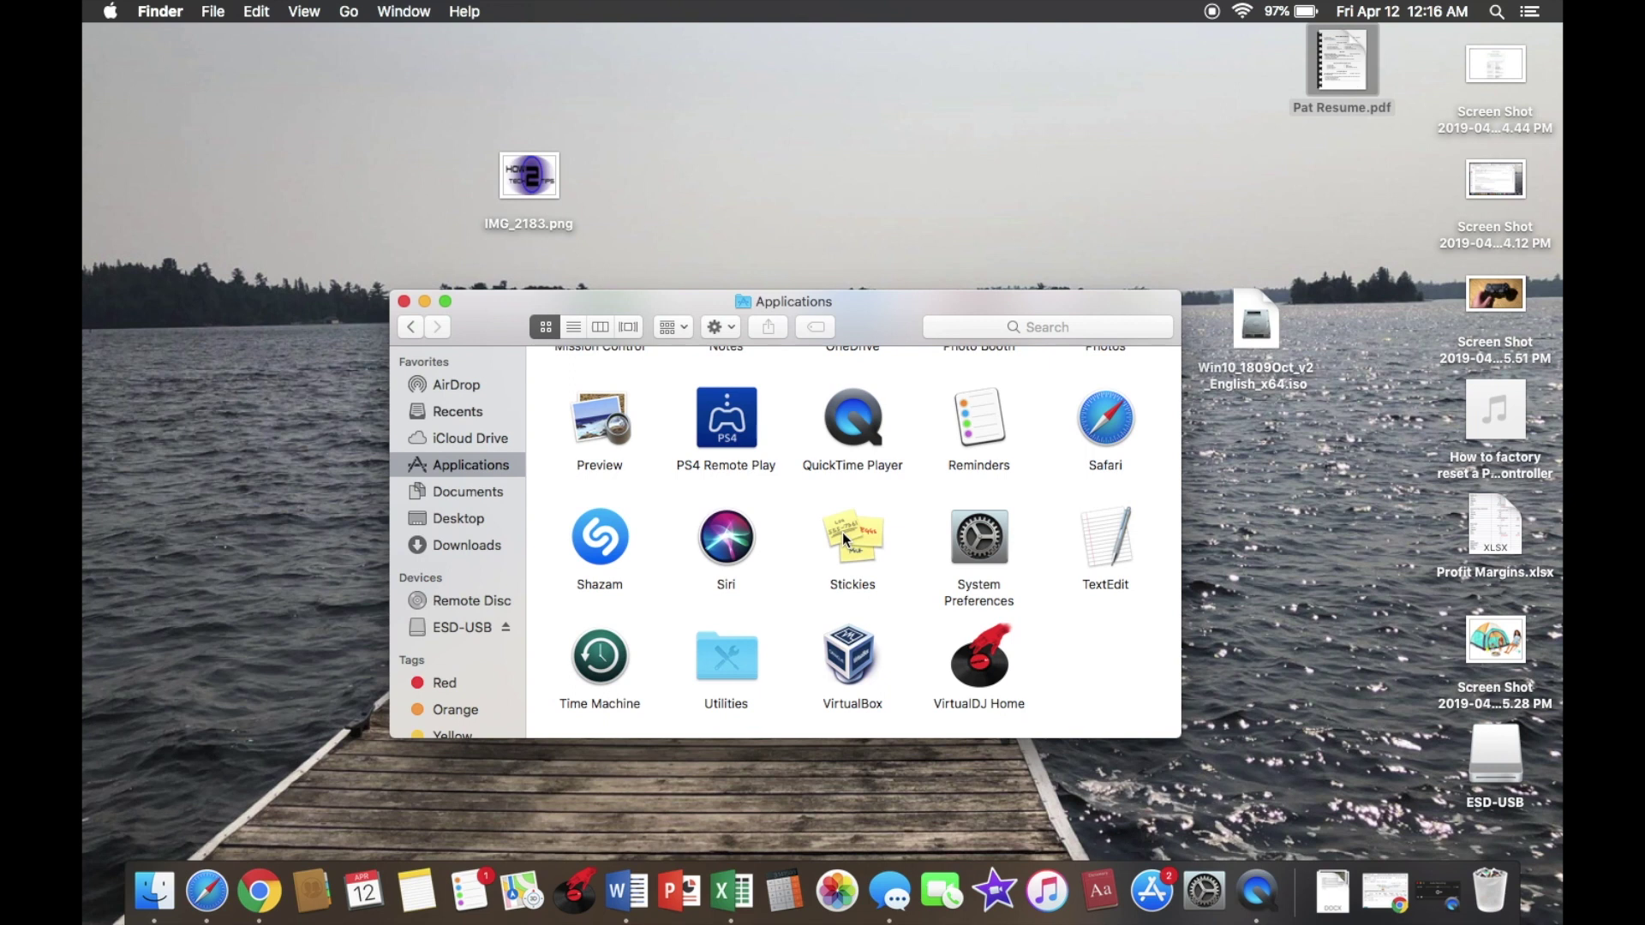
pyautogui.doubleClick(743, 657)
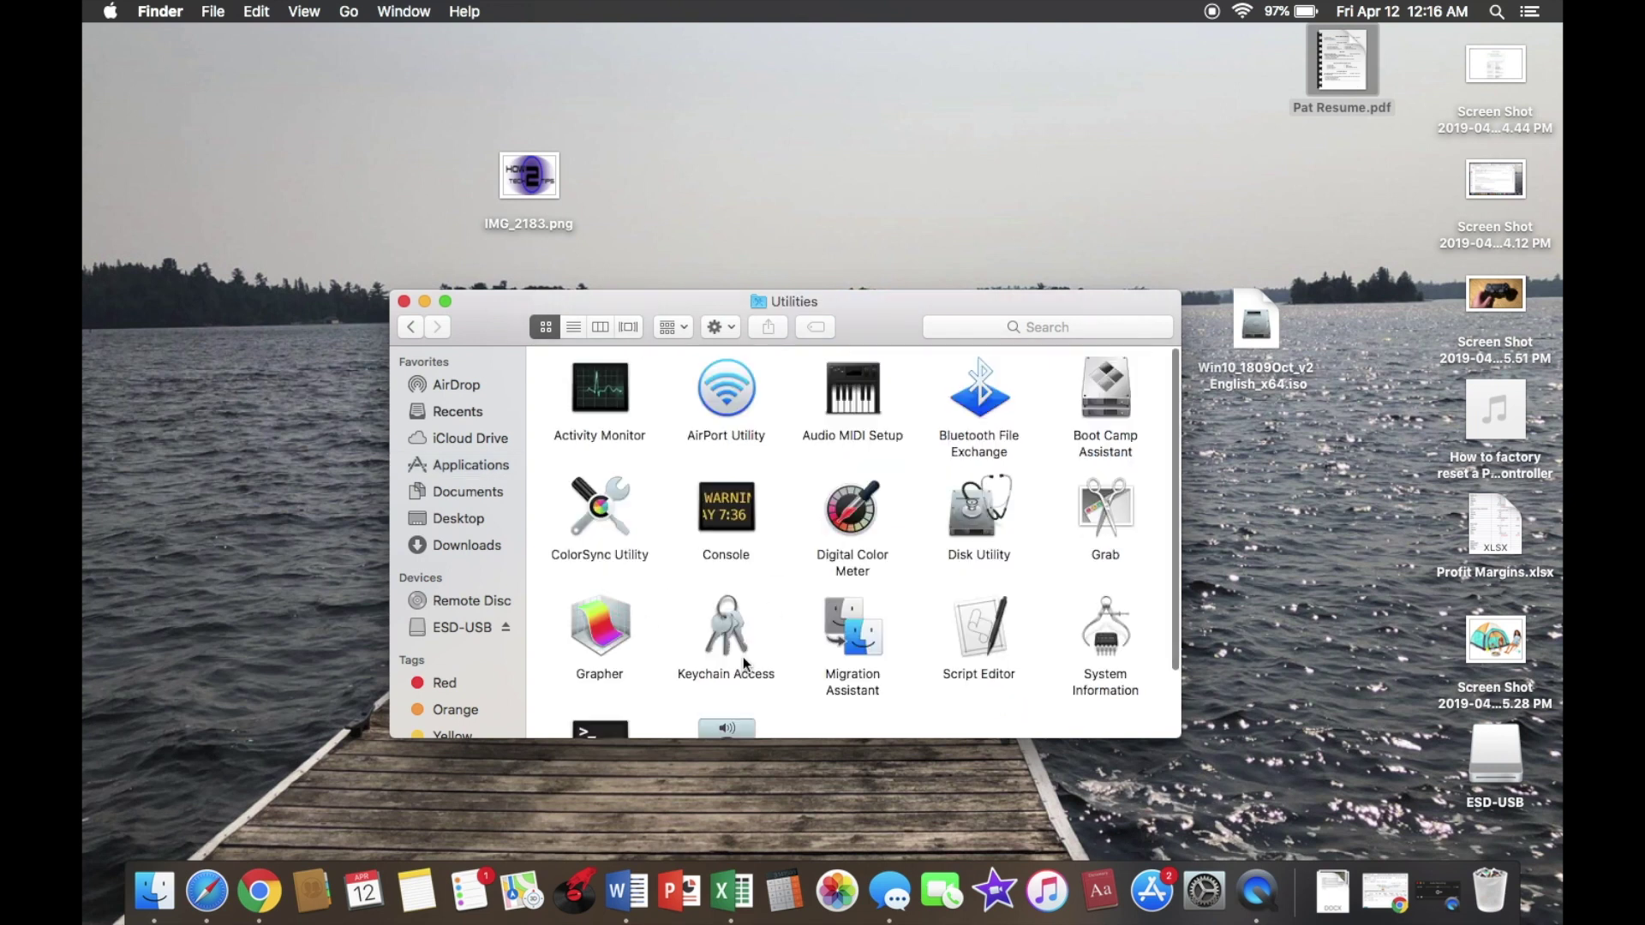
pyautogui.scroll(-2, 943, 524)
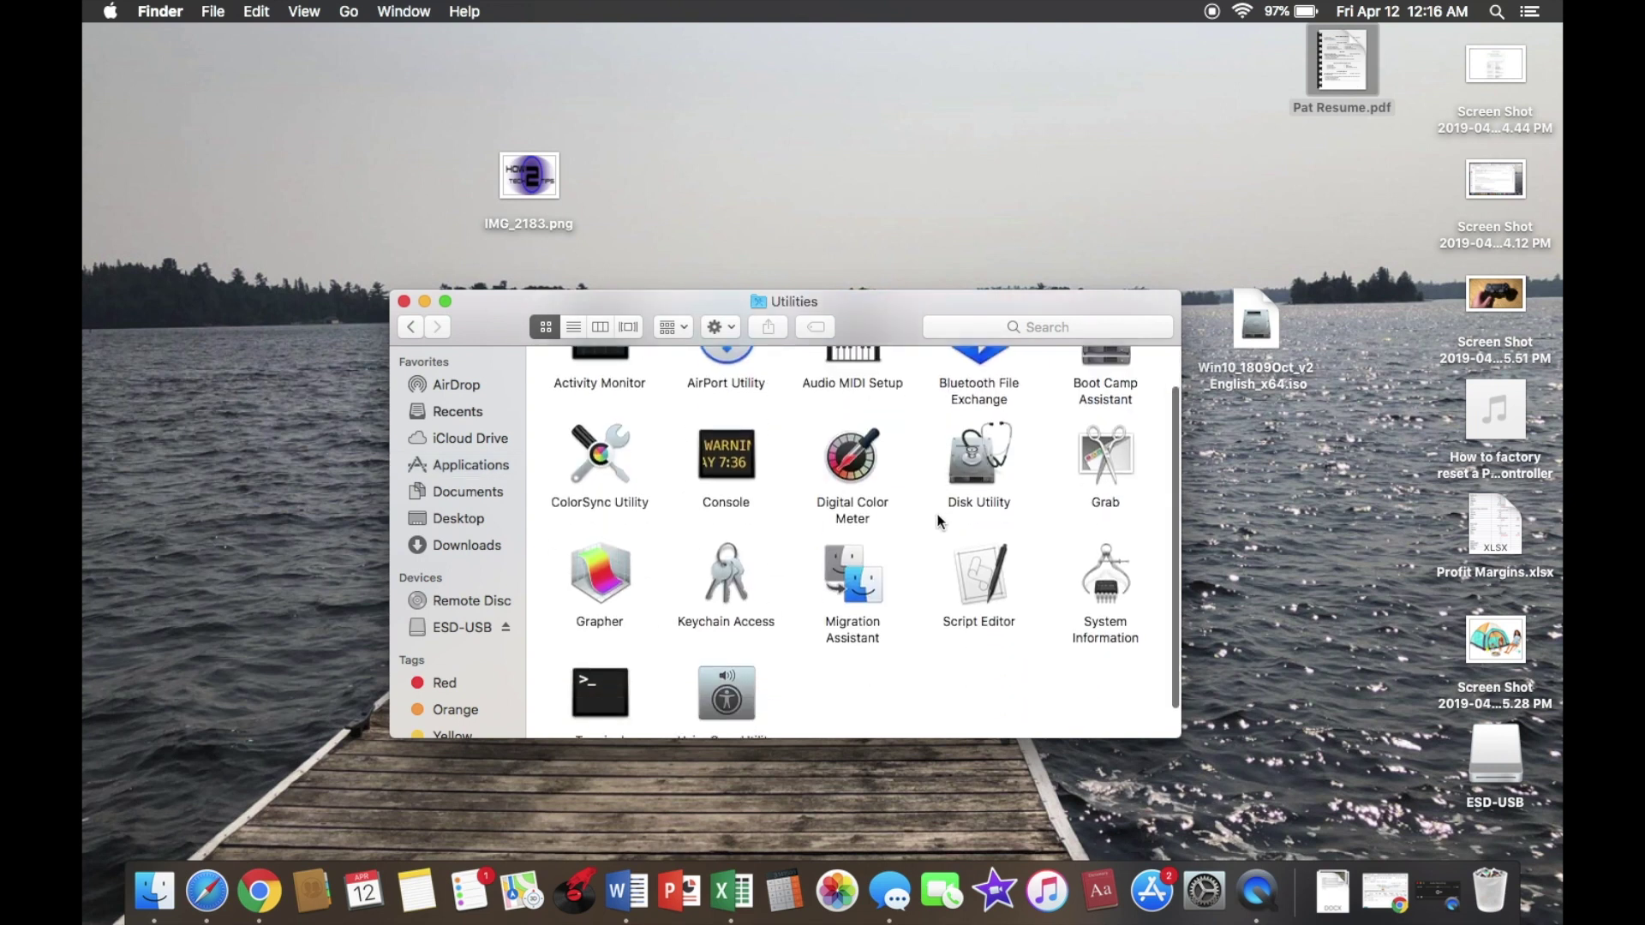
pyautogui.doubleClick(988, 480)
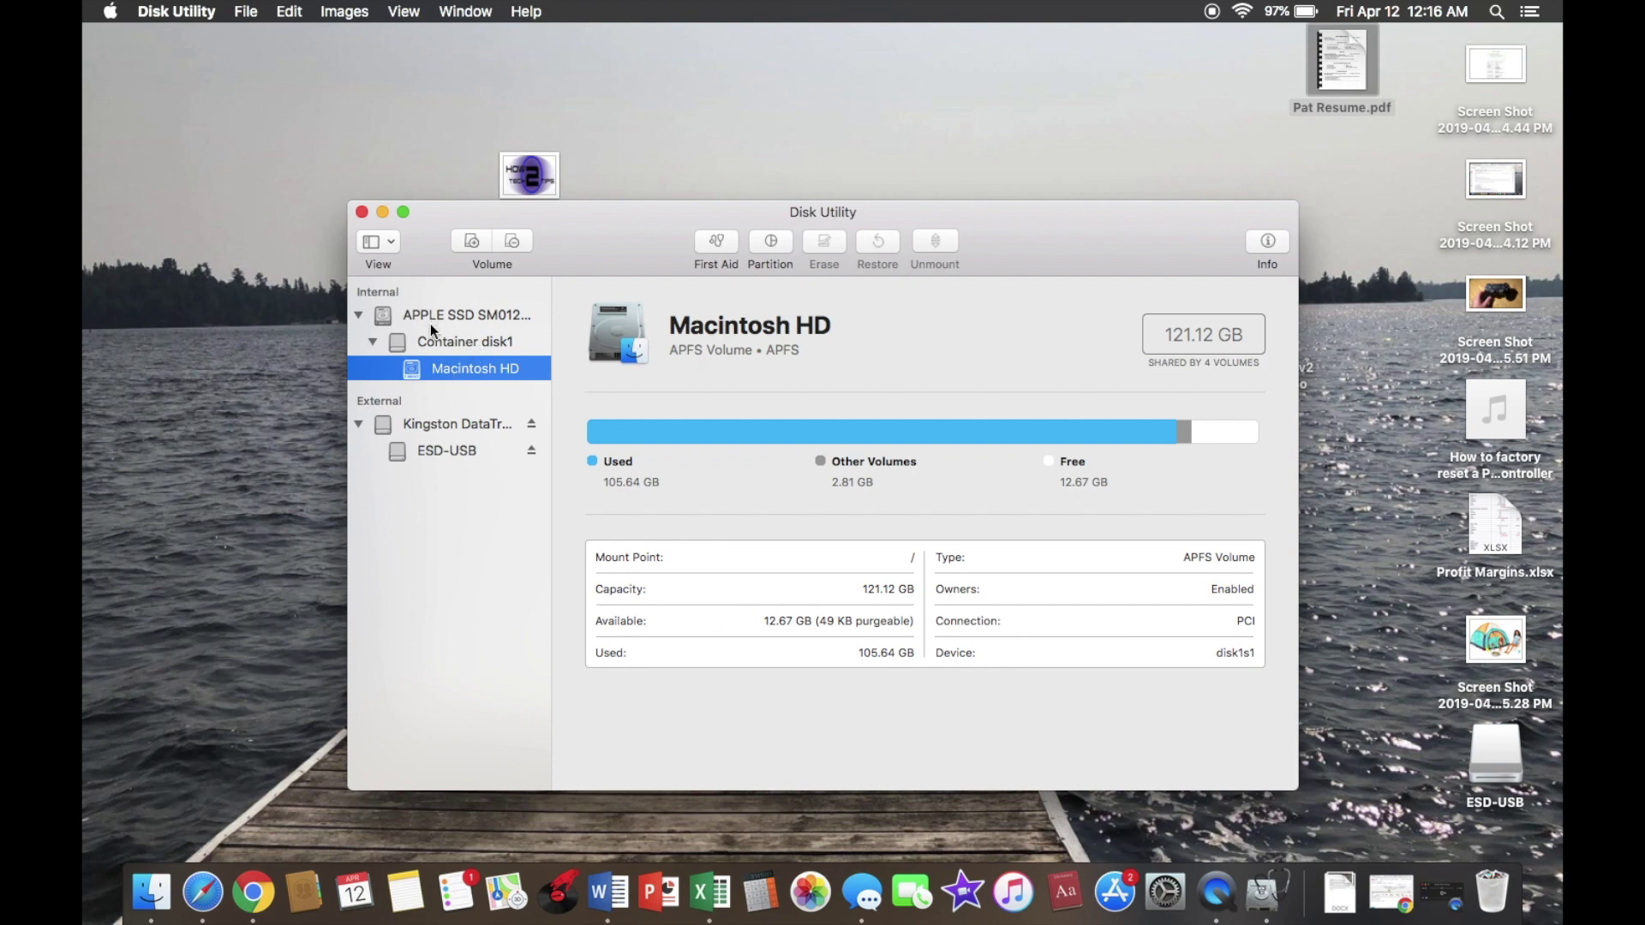
# Step: Select the 8.01 GB ESD-USB volume and start erasing it
pyautogui.click(444, 451)
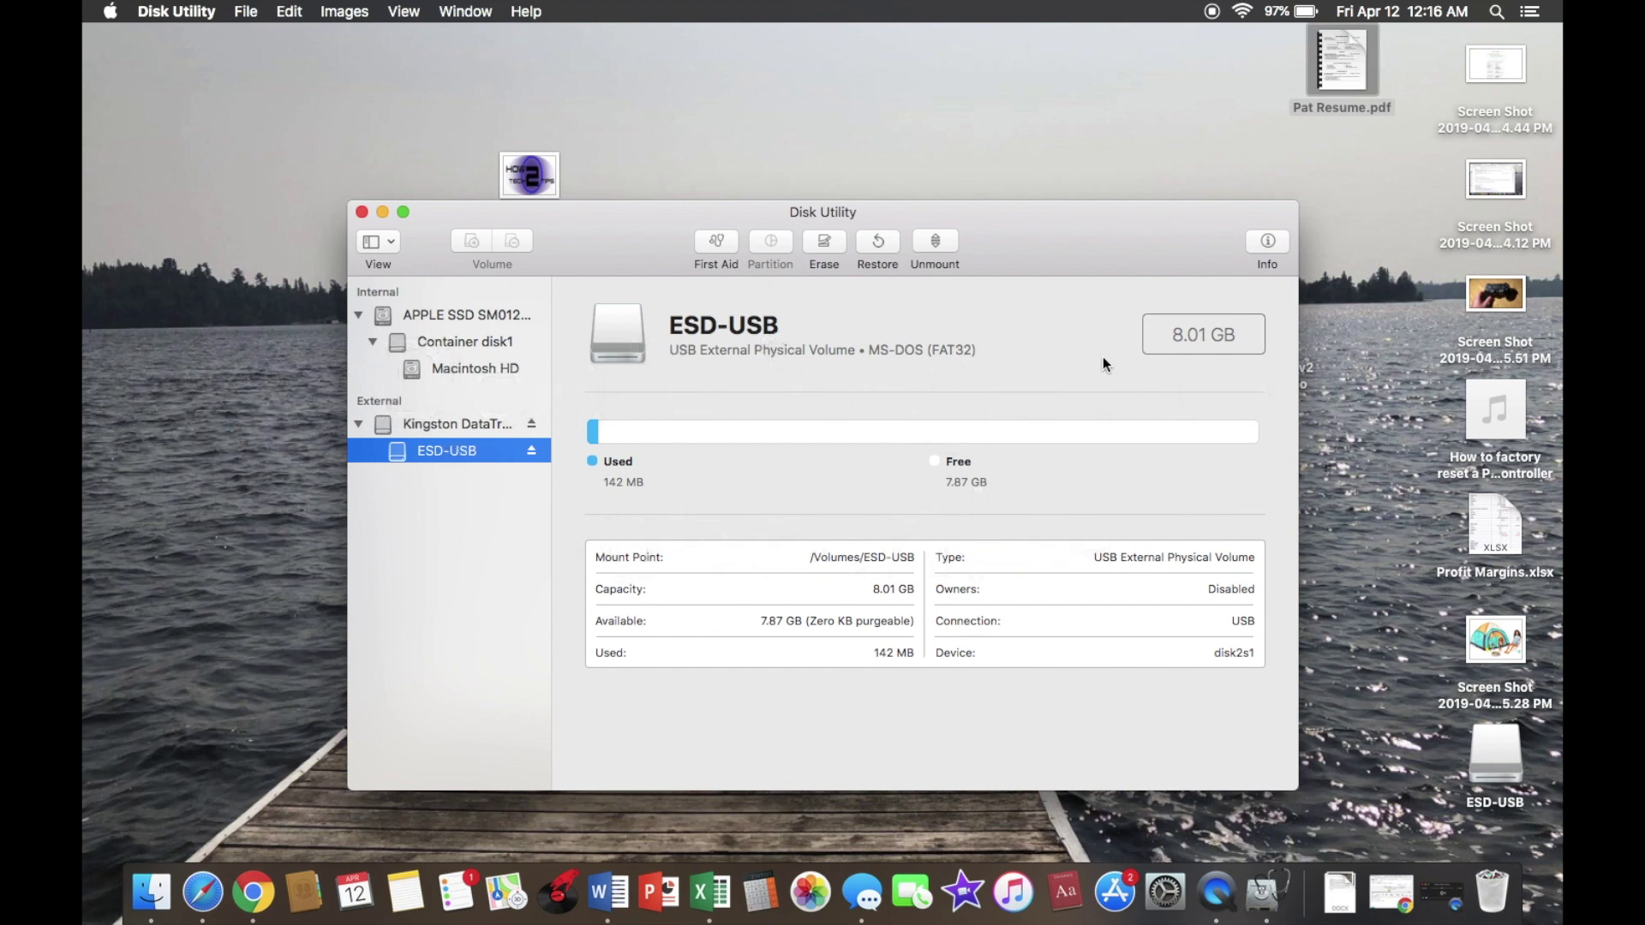
pyautogui.click(827, 243)
# Step: Pick MS-DOS (FAT) from the Format list for the ESD-USB erase
pyautogui.click(899, 427)
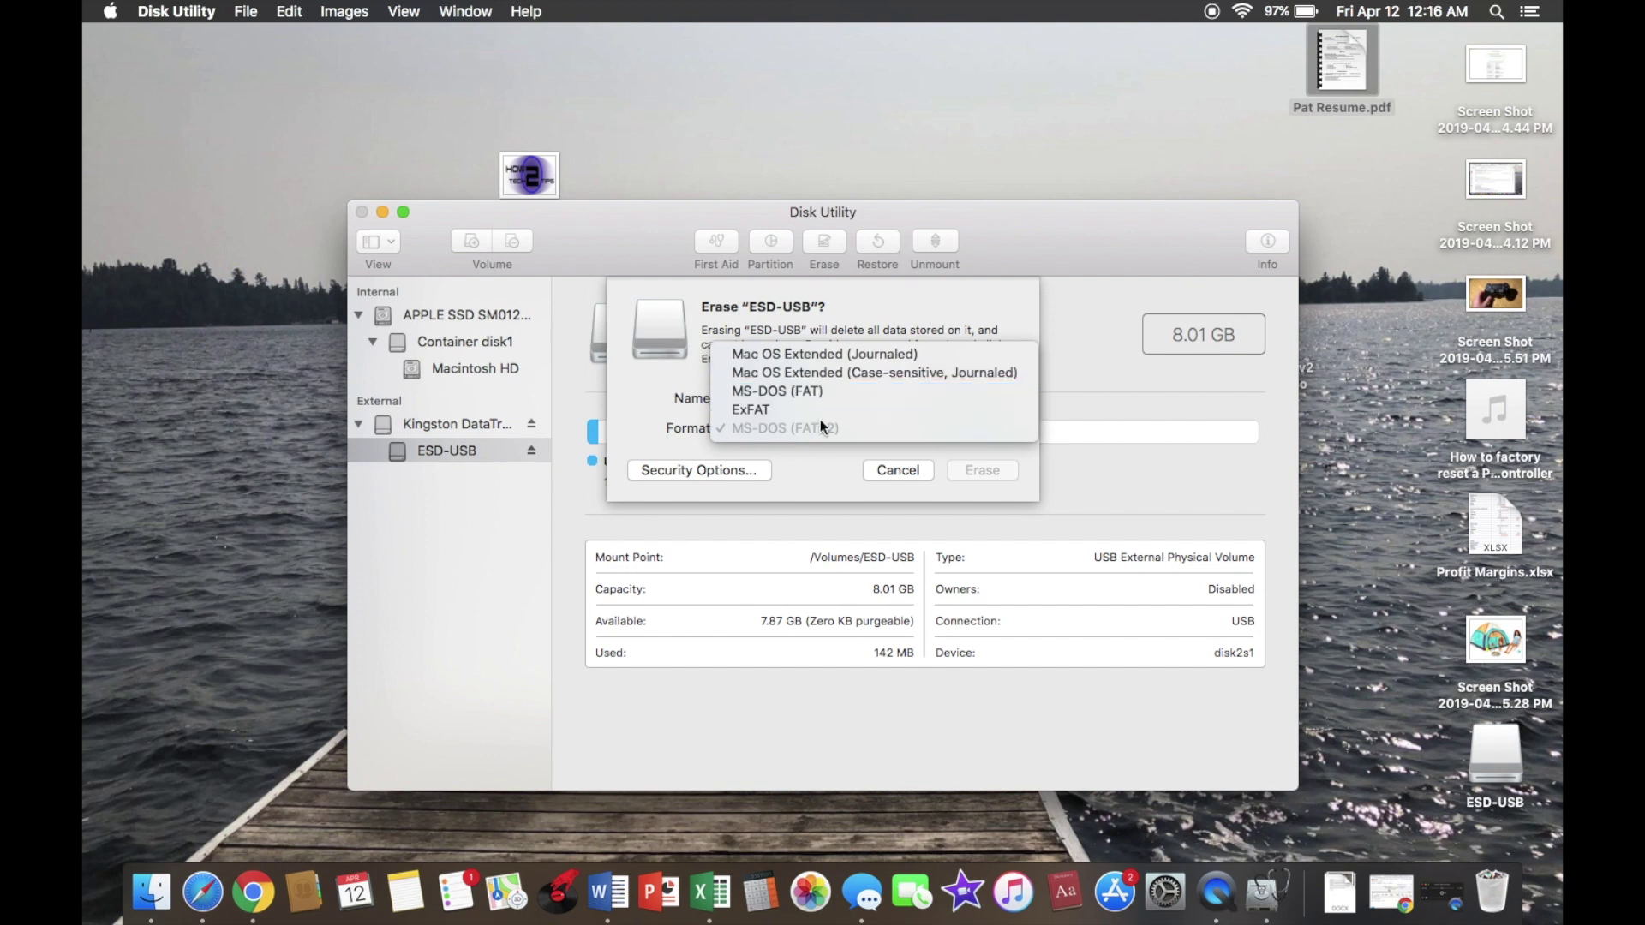
pyautogui.click(820, 391)
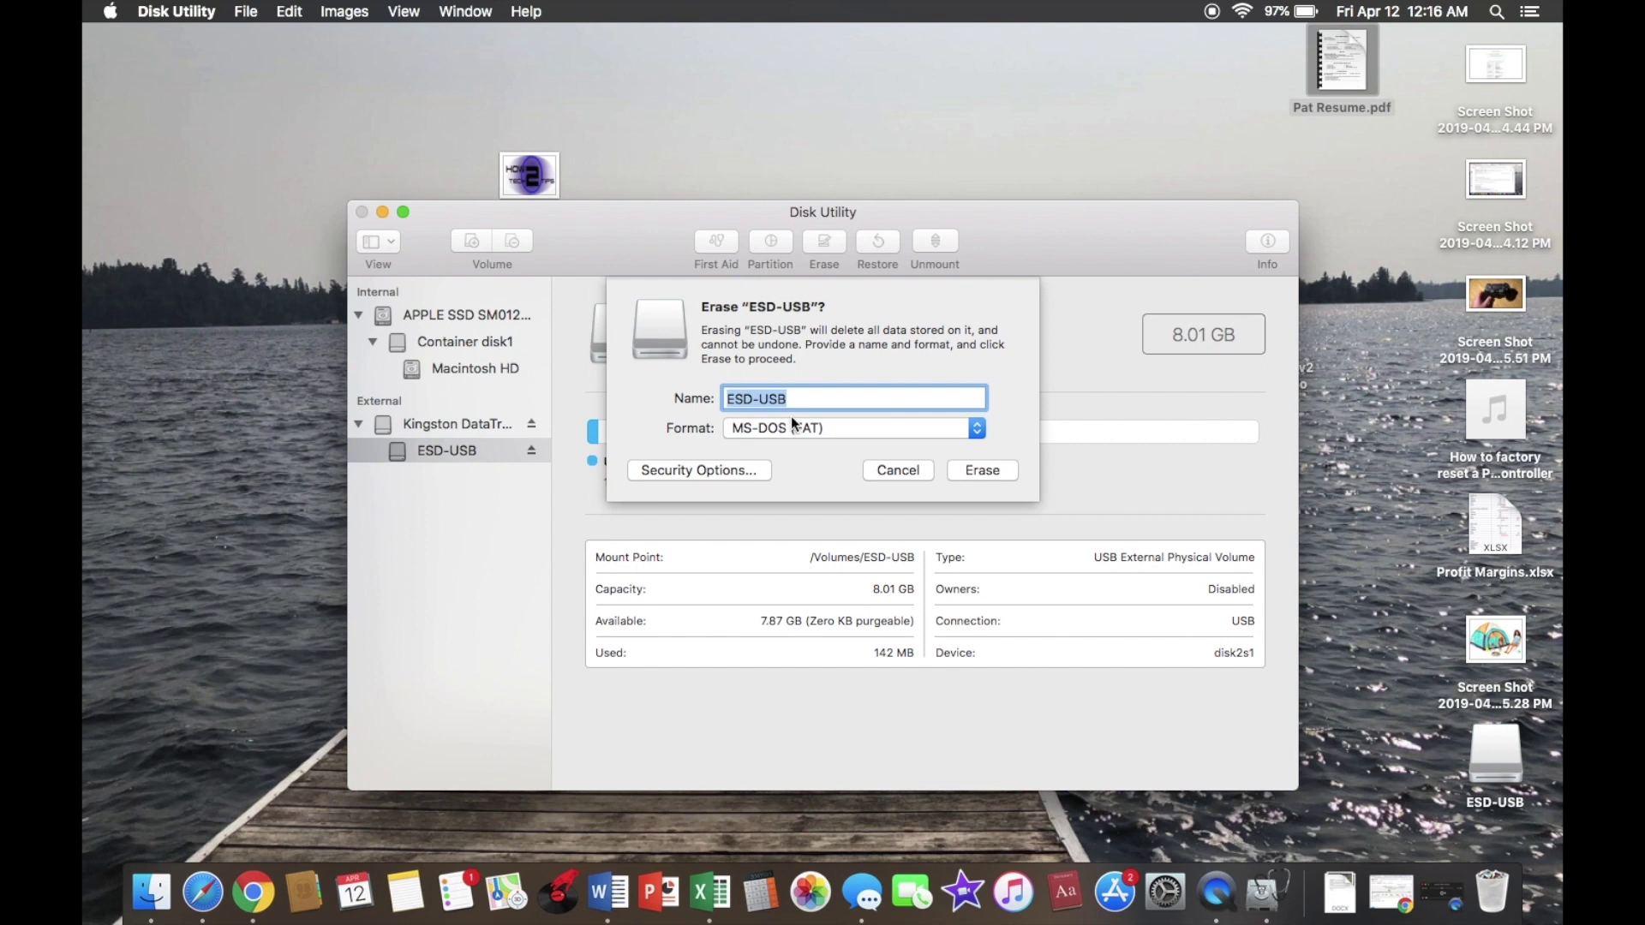
pyautogui.write('P')
pyautogui.write('ATRICK')
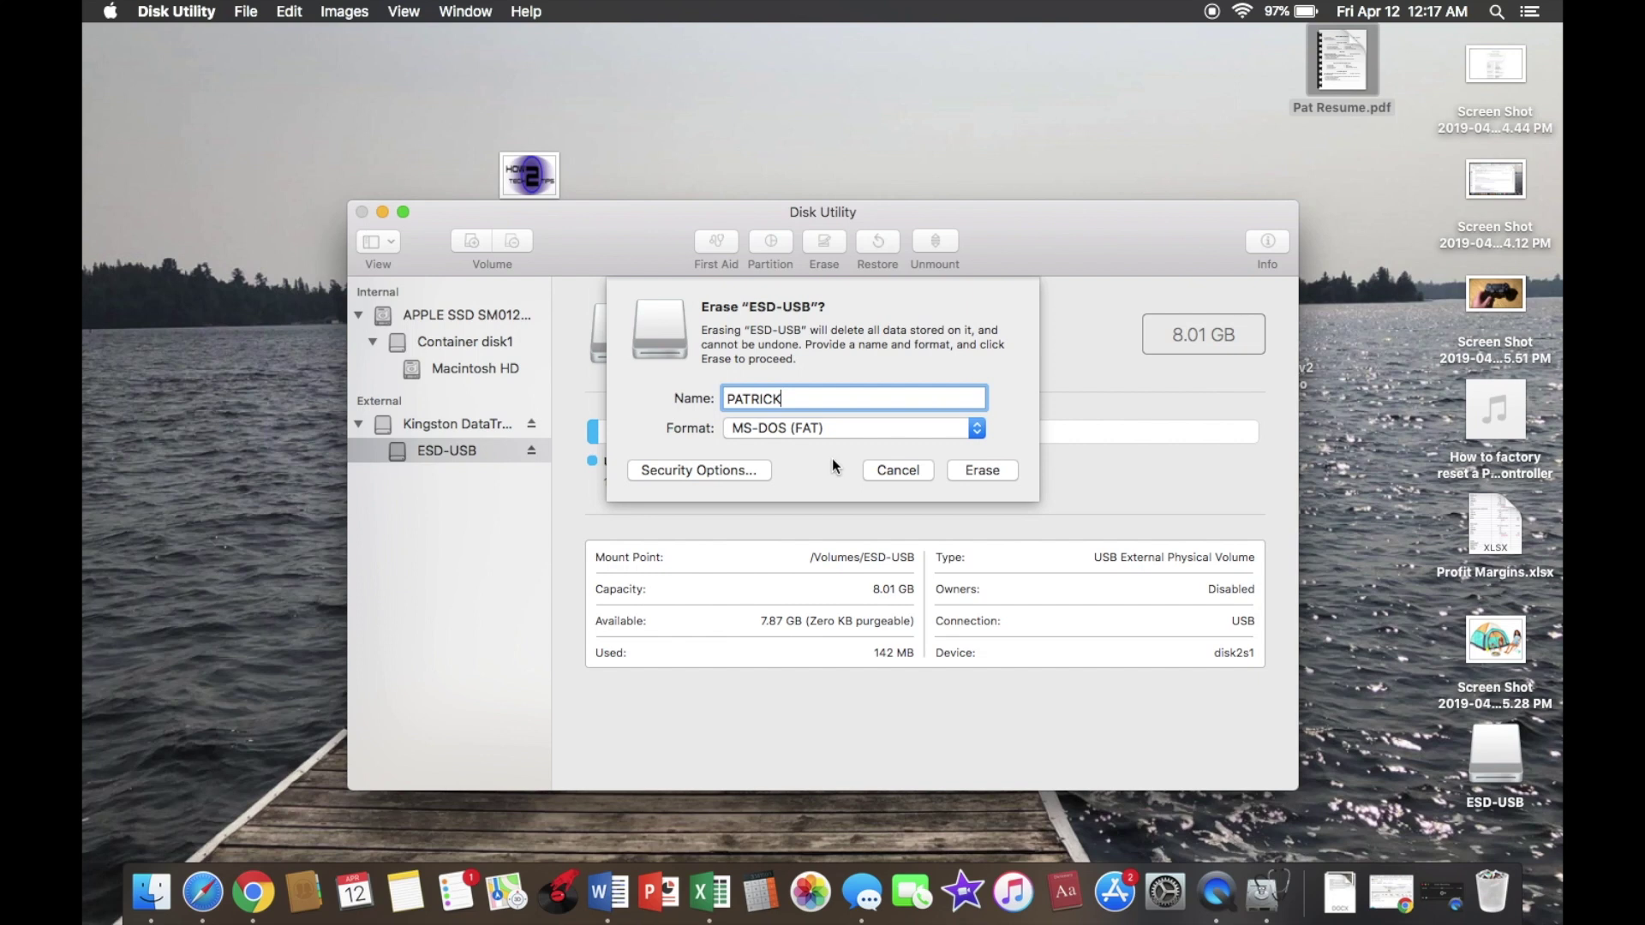
# Step: Run the erase to create PATRICK and dismiss the completion dialog
pyautogui.click(969, 470)
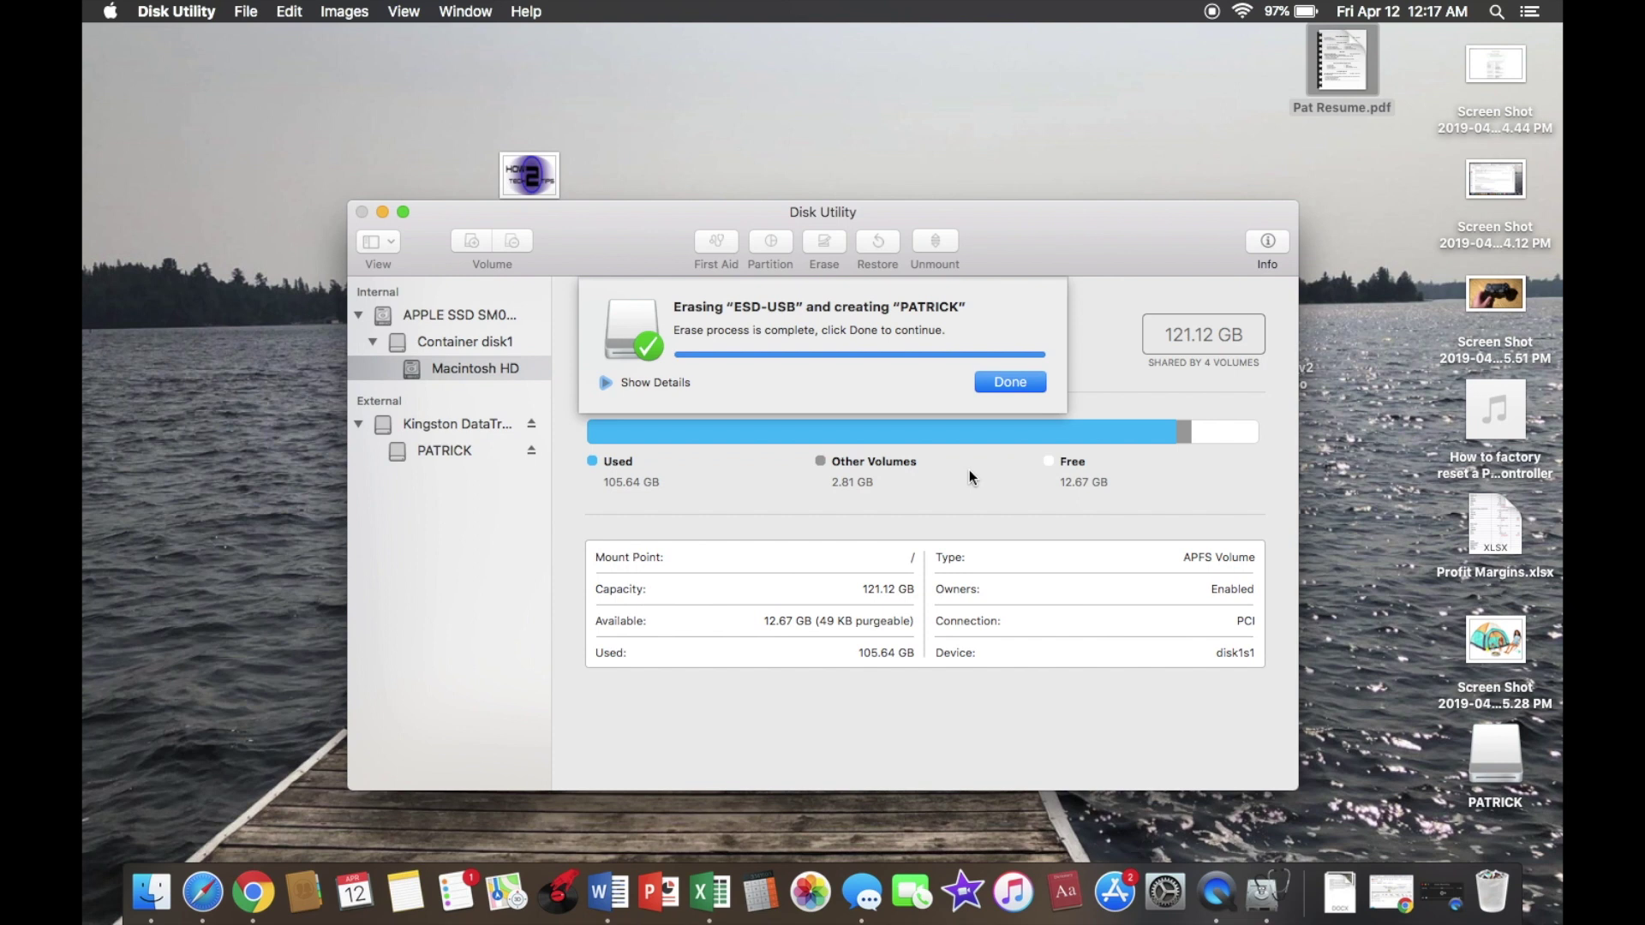
pyautogui.click(1010, 383)
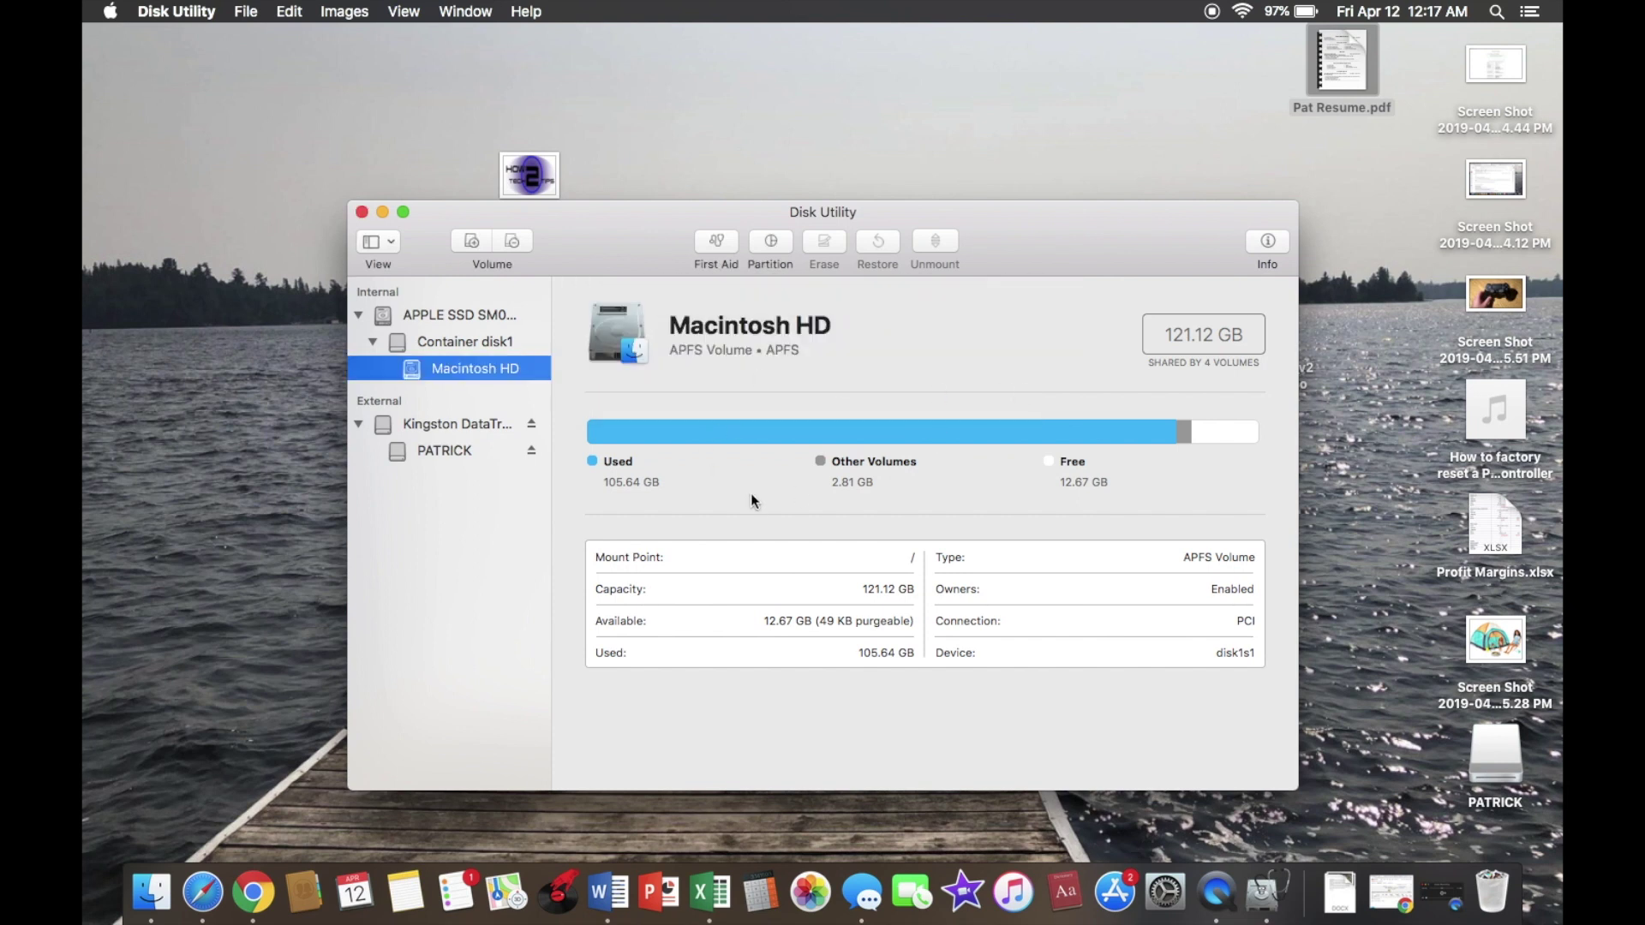
# Step: Quit Disk Utility and show the empty PATRICK drive under Devices in Finder
pyautogui.click(364, 212)
pyautogui.click(460, 626)
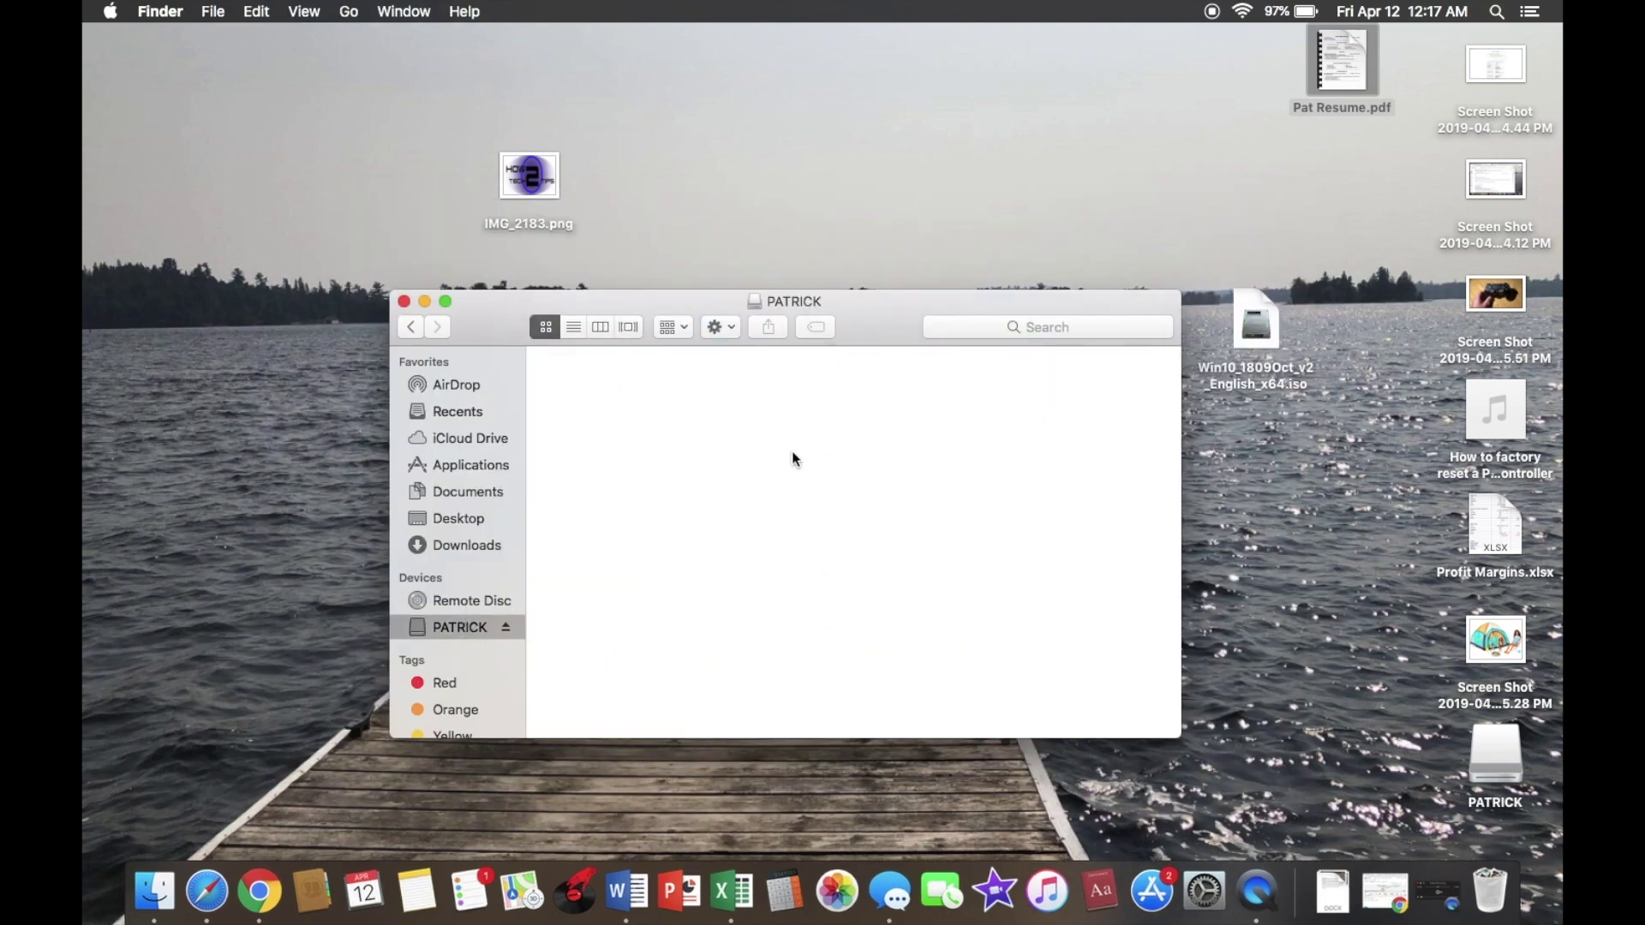